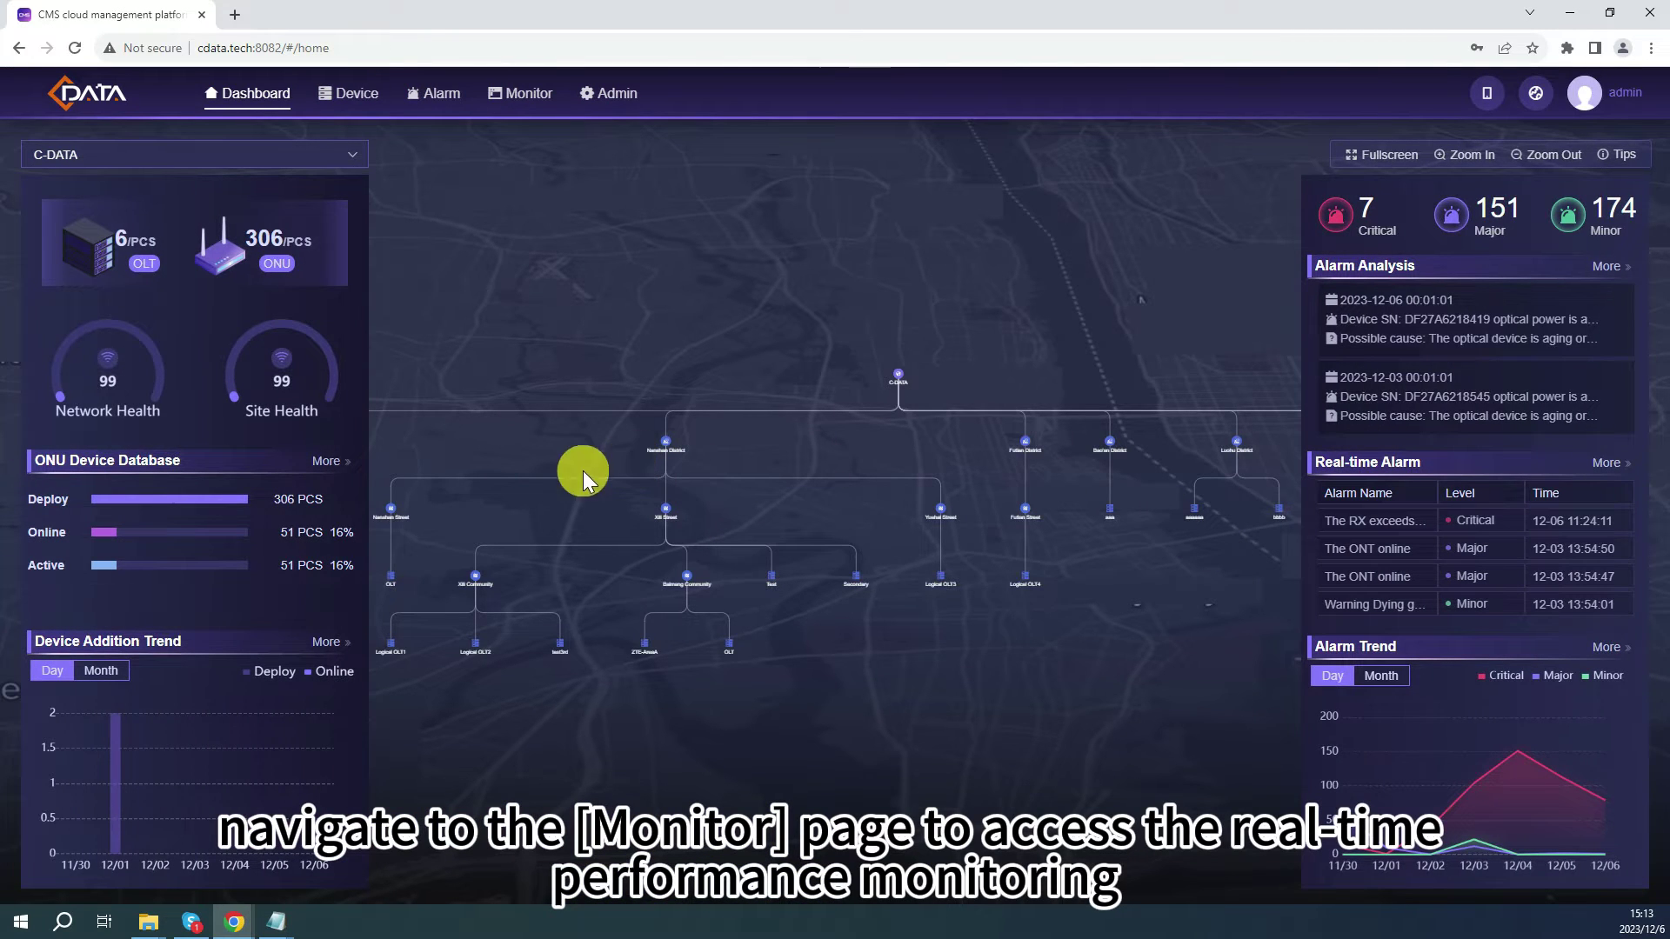
Step: Open the Monitor tab to view the existing real-time monitoring charts
left_click(520, 93)
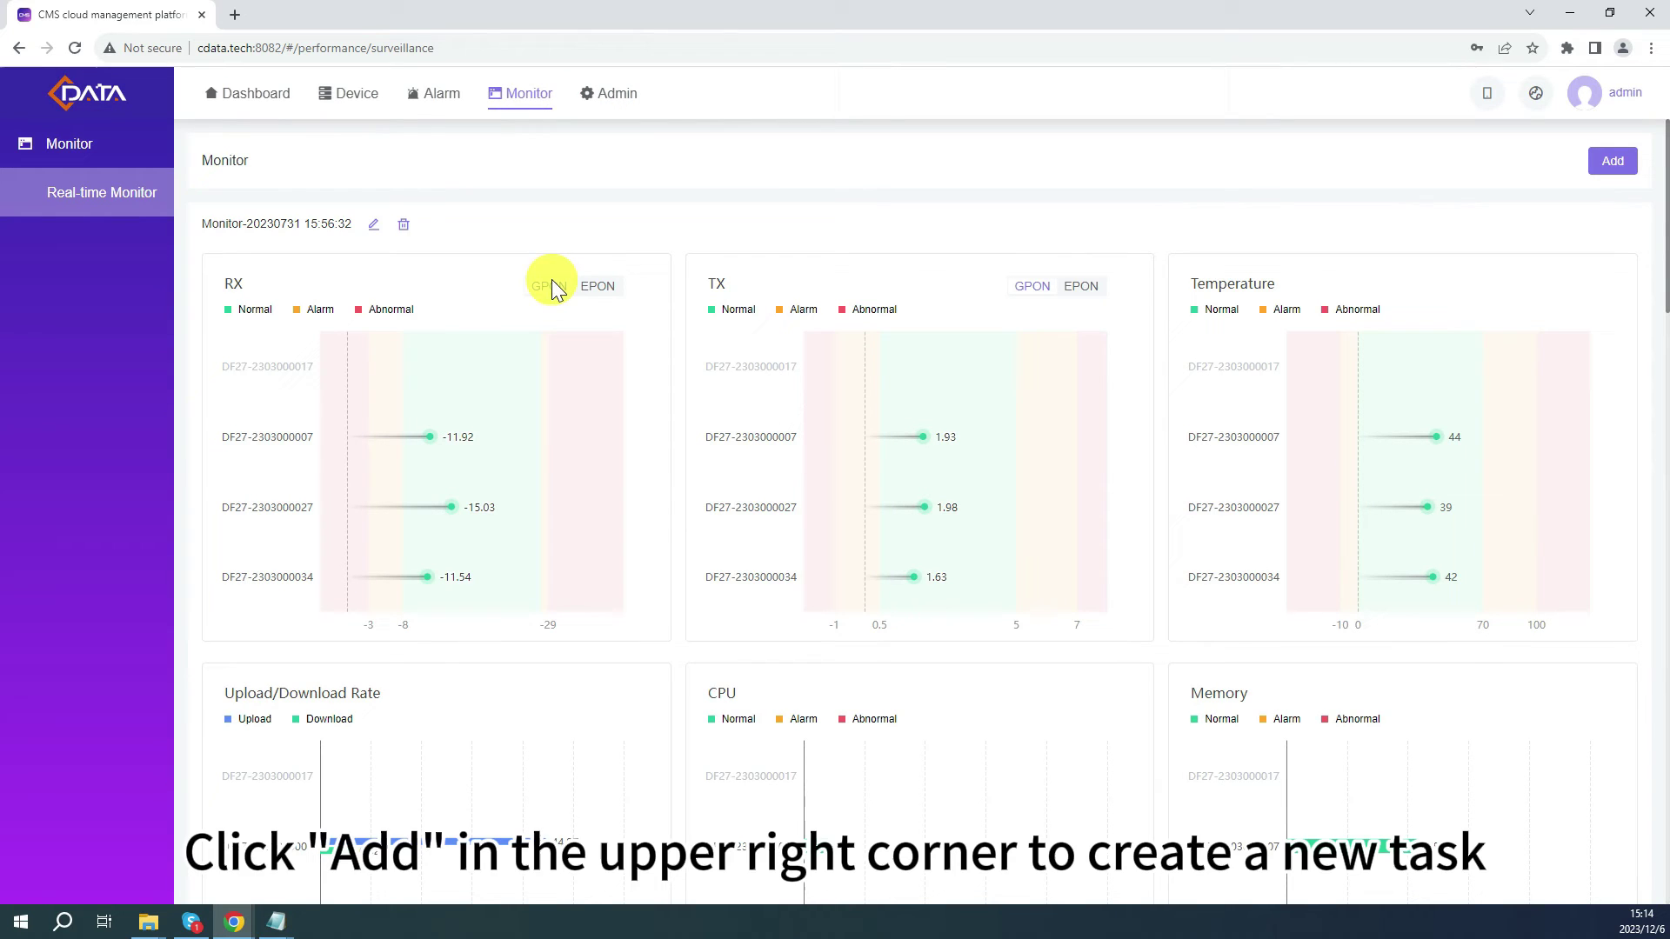
Step: Add a monitoring task with RX, TX, Temperature, CPU, Memory, Upload and Download Rate metrics
left_click(1625, 168)
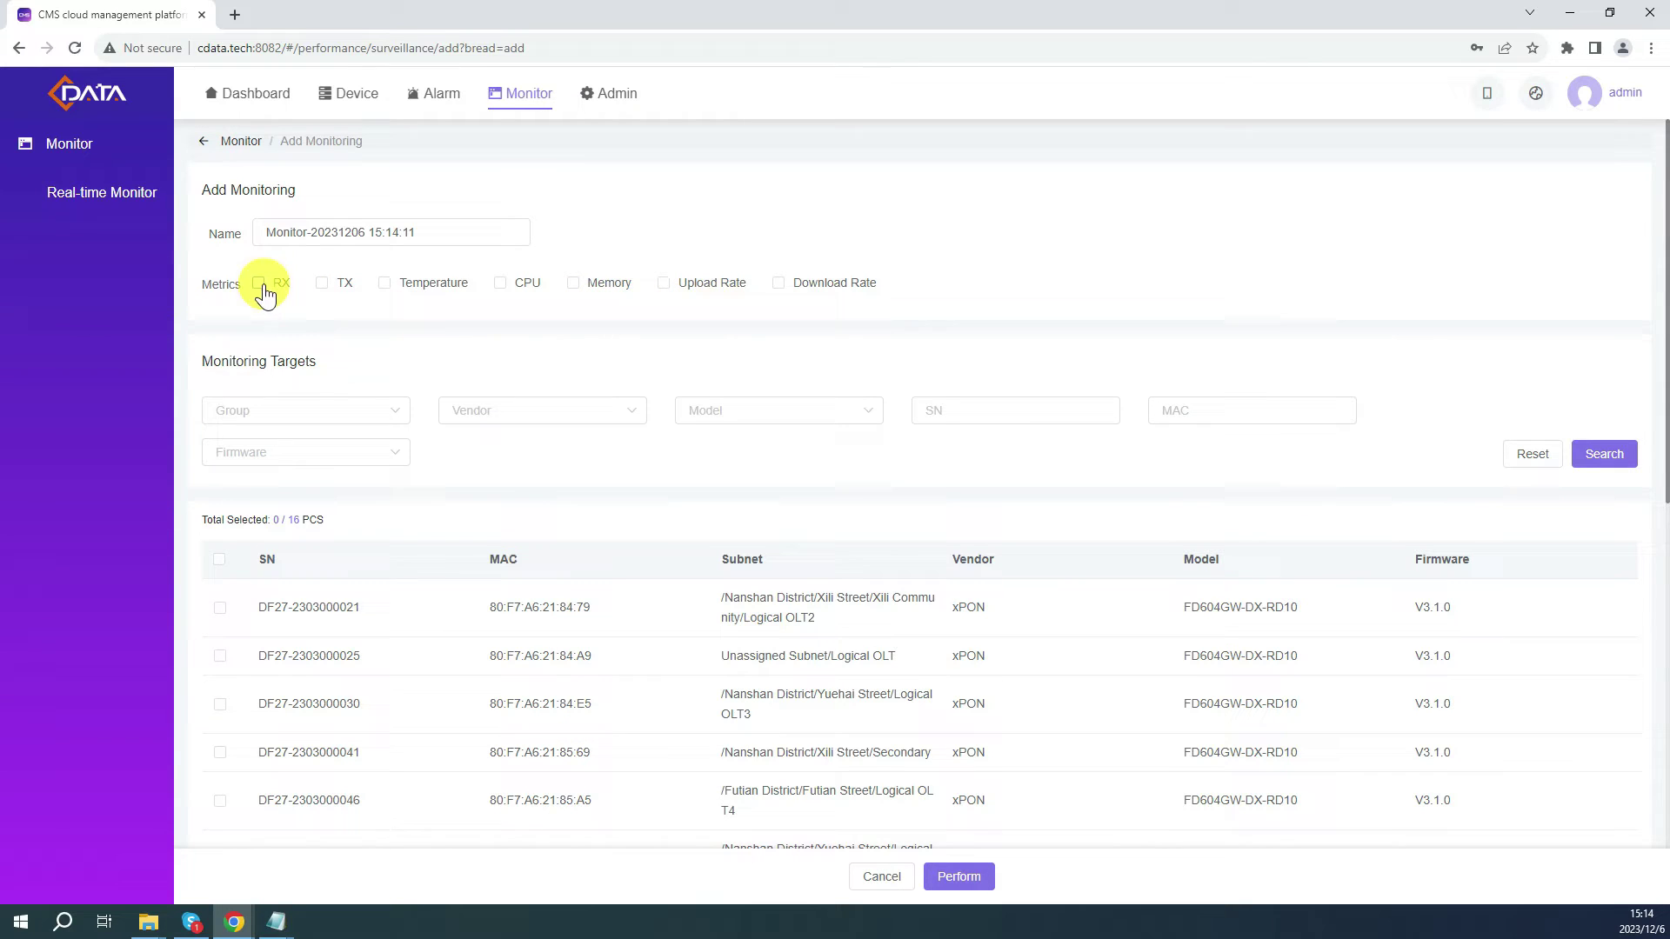
left_click(259, 282)
left_click(323, 283)
left_click(385, 281)
left_click(501, 283)
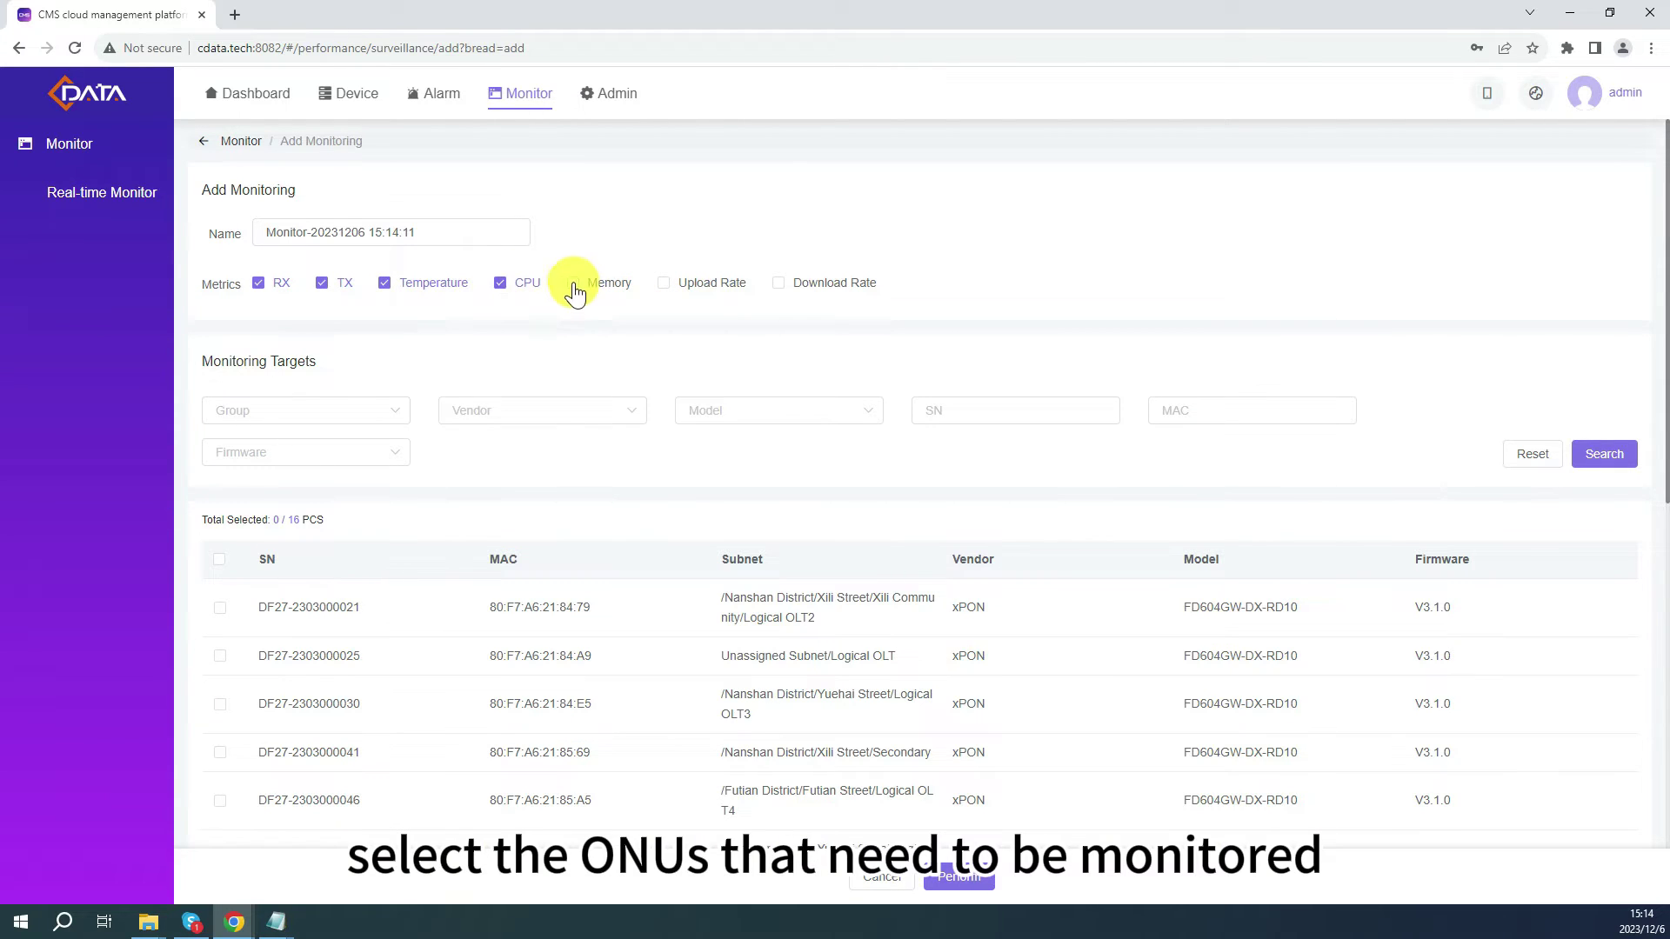
left_click(572, 283)
left_click(664, 284)
left_click(778, 284)
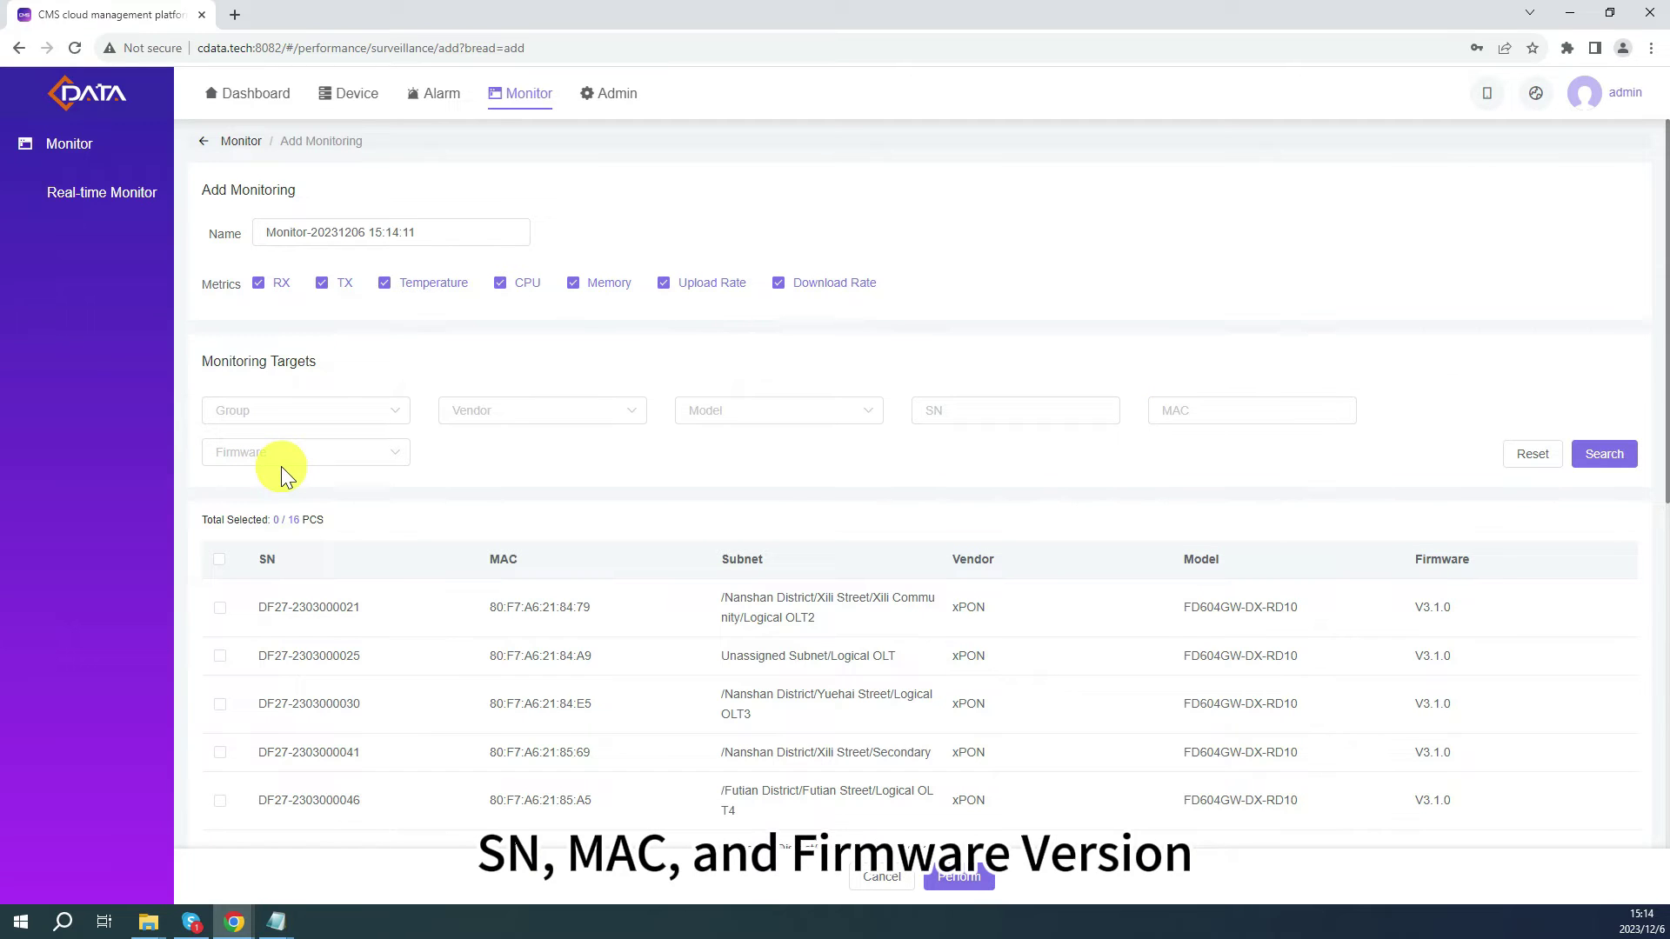
scroll(463, 435, "down", 2)
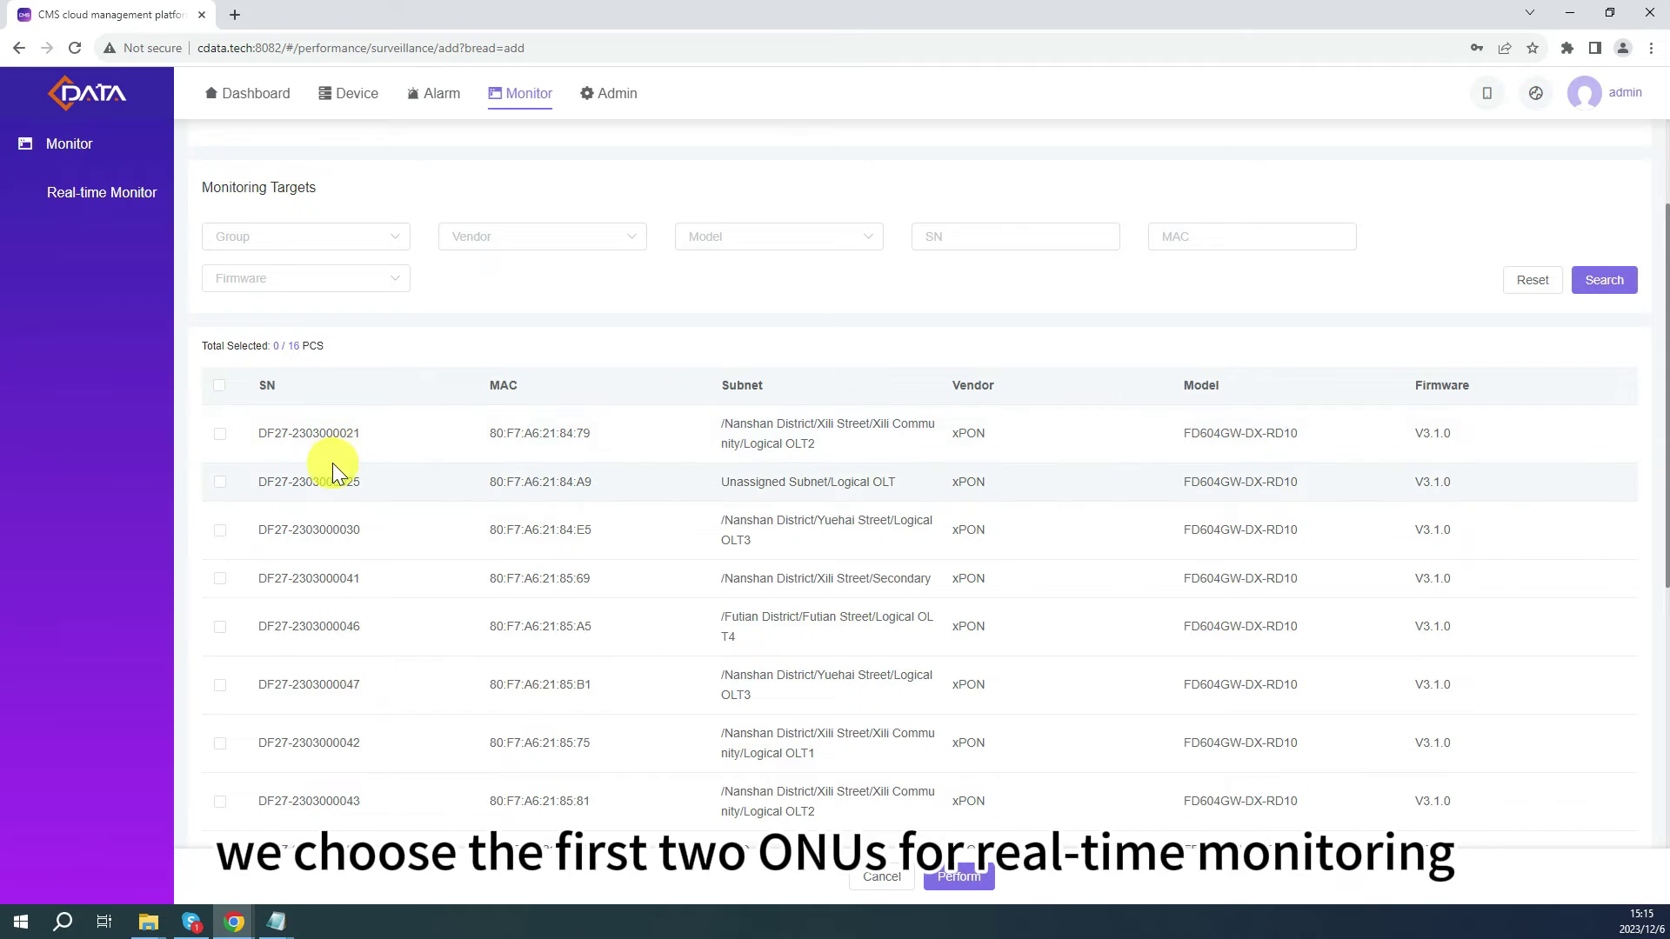
left_click(219, 433)
left_click(220, 482)
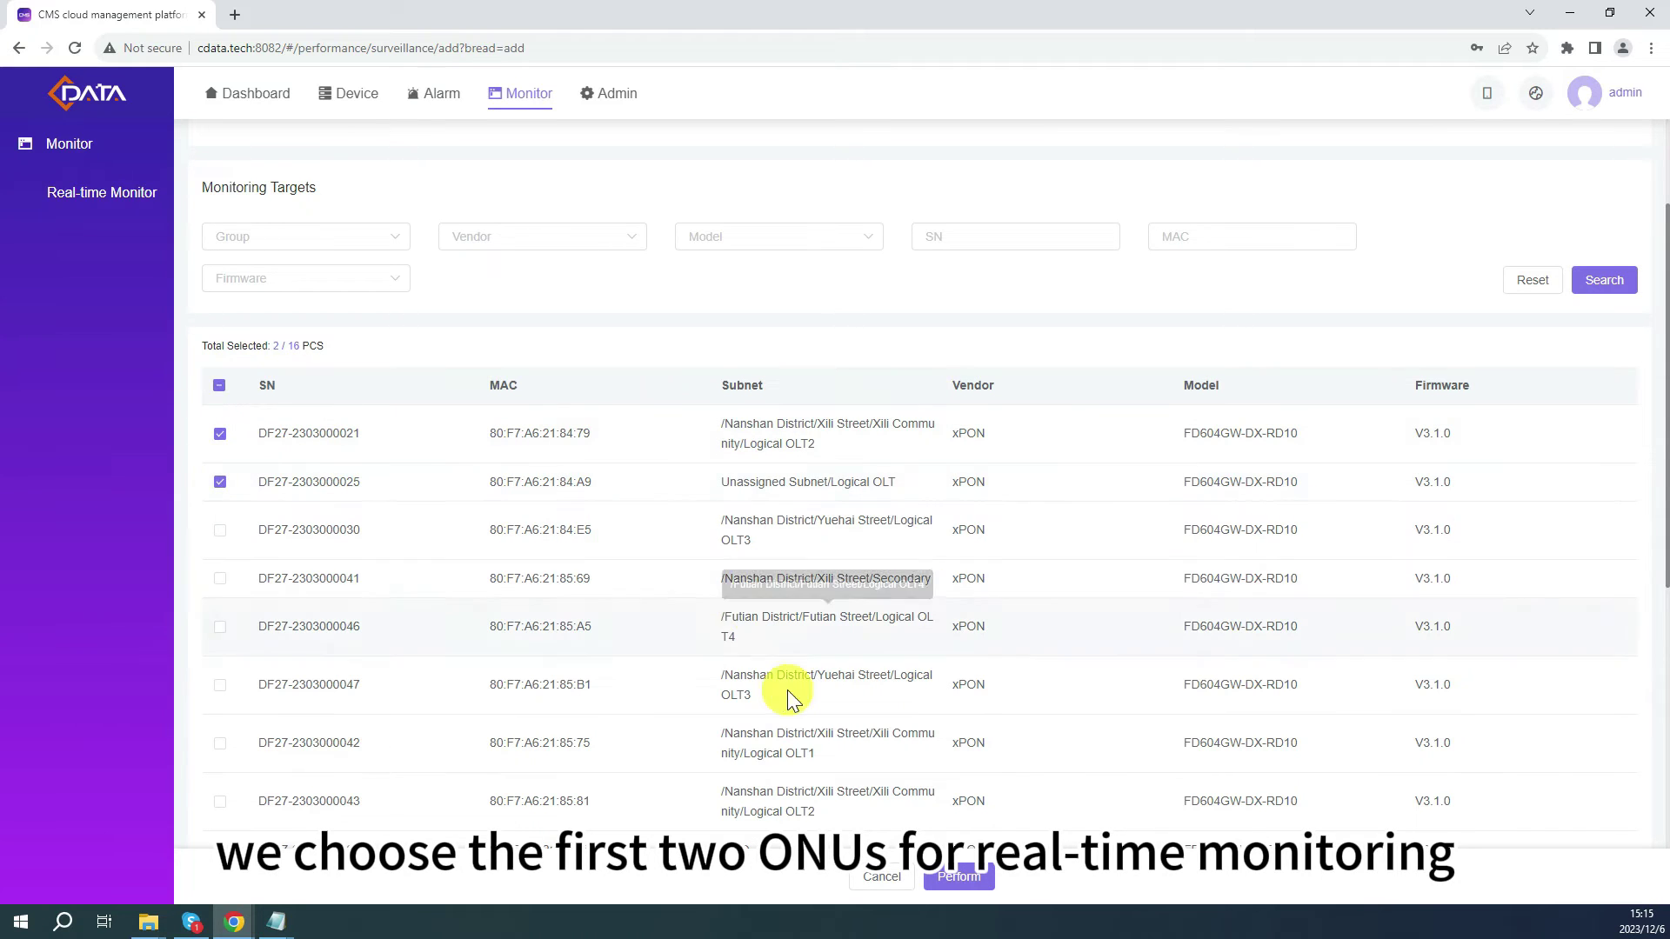
left_click(959, 877)
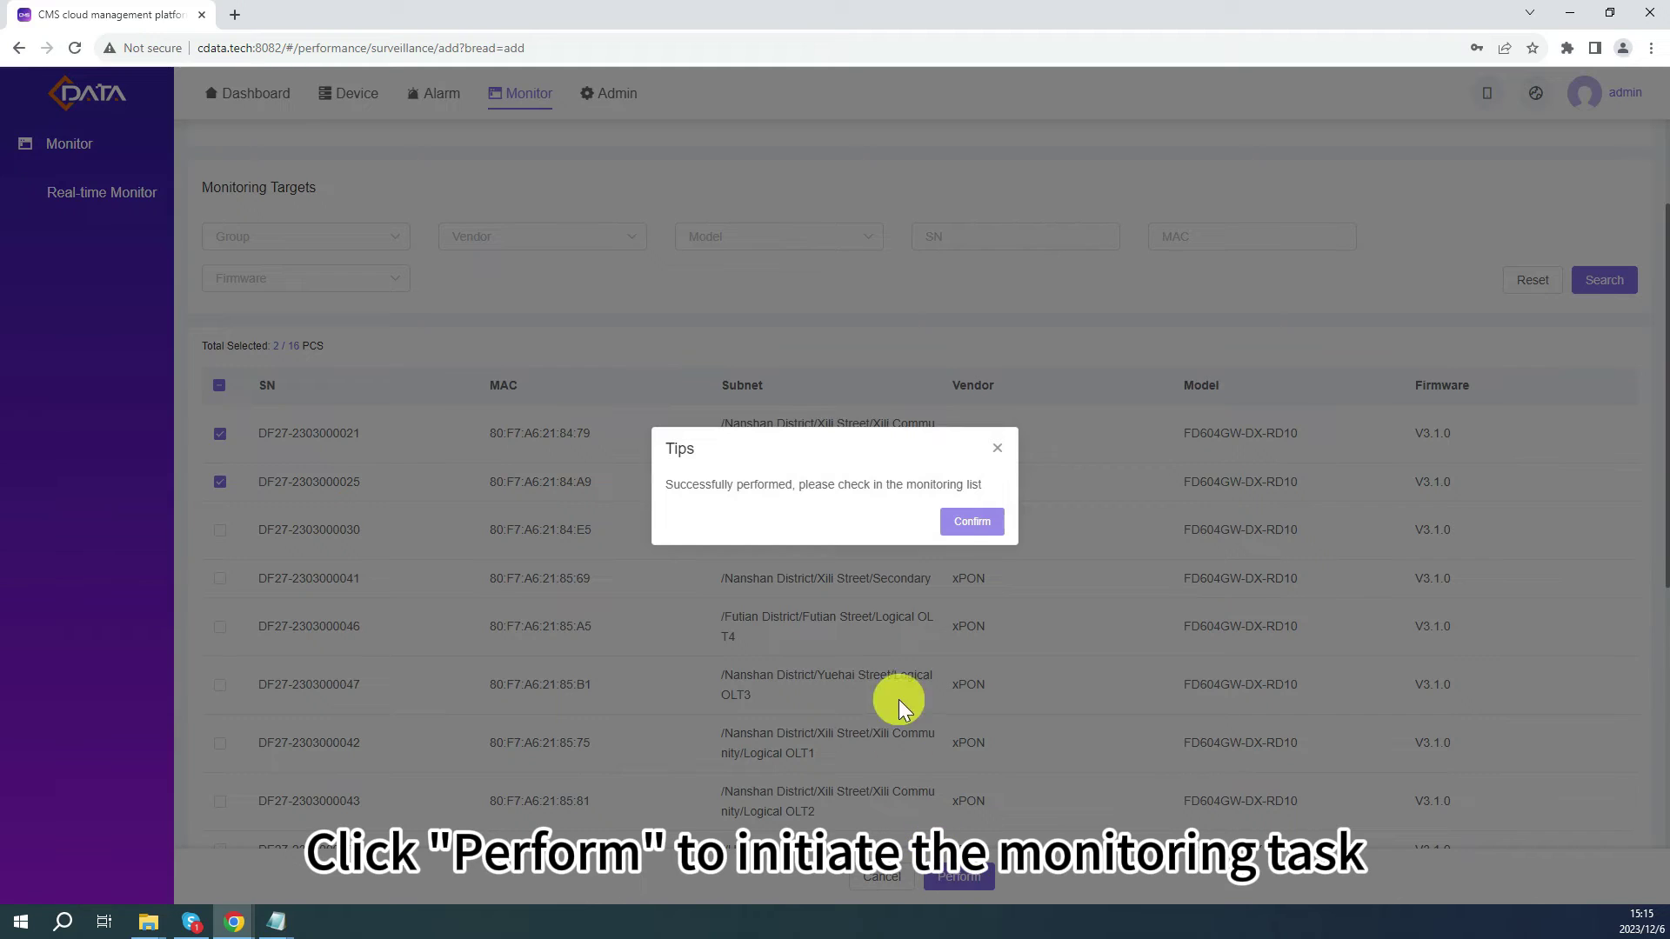
left_click(973, 521)
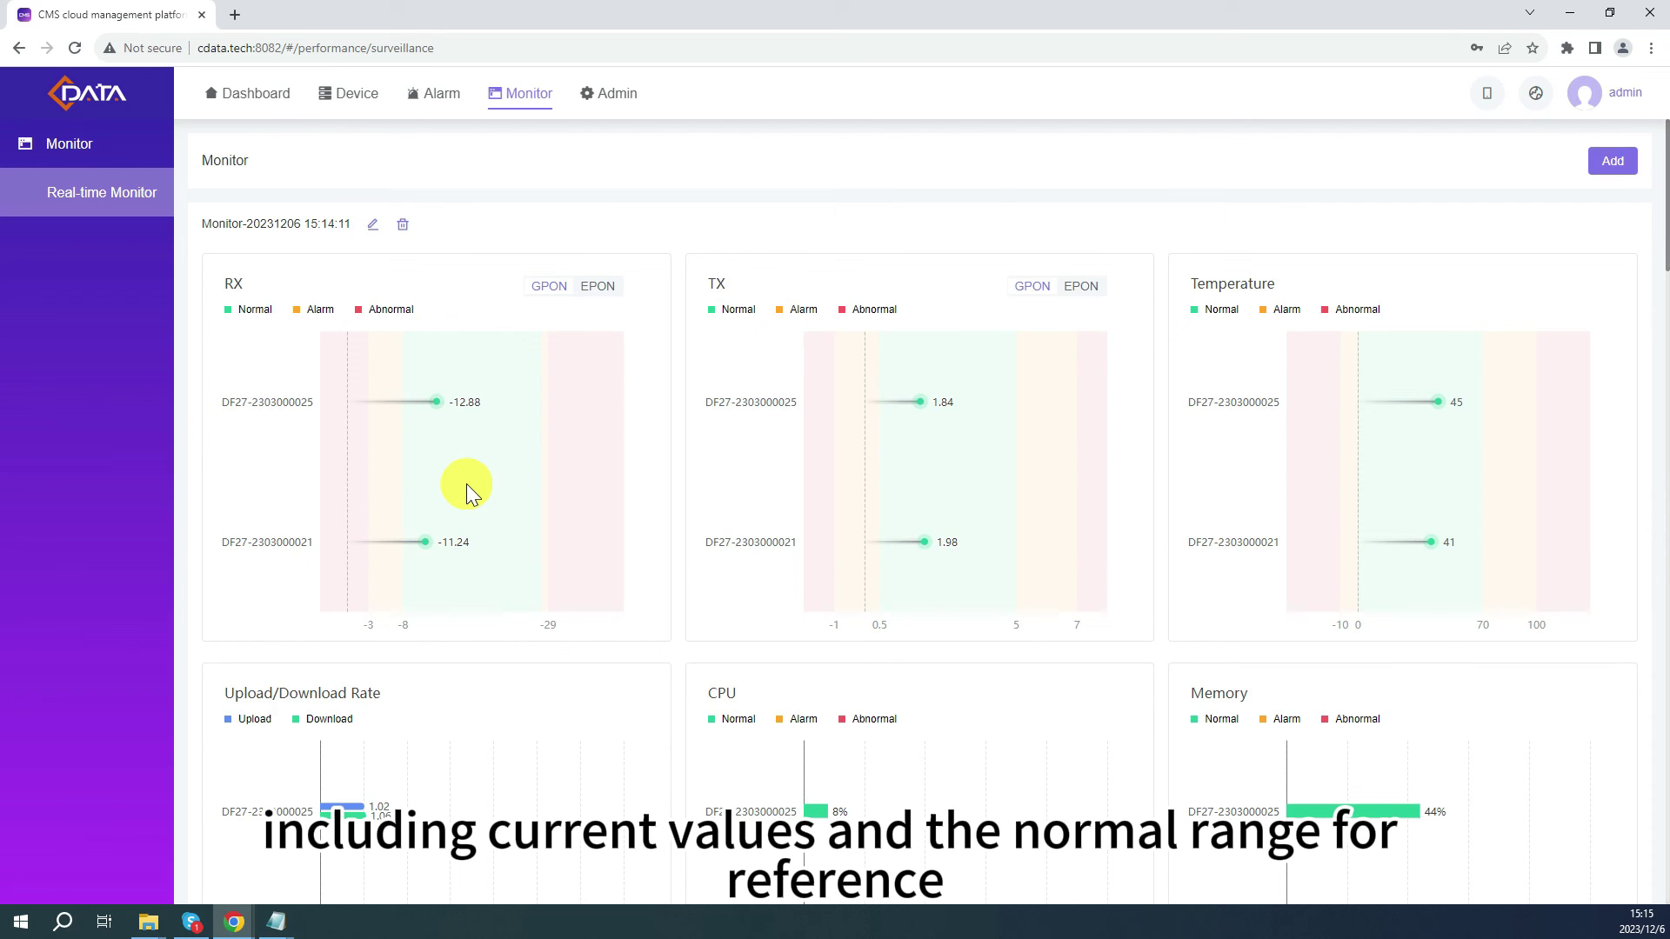
mouse_move(1437, 403)
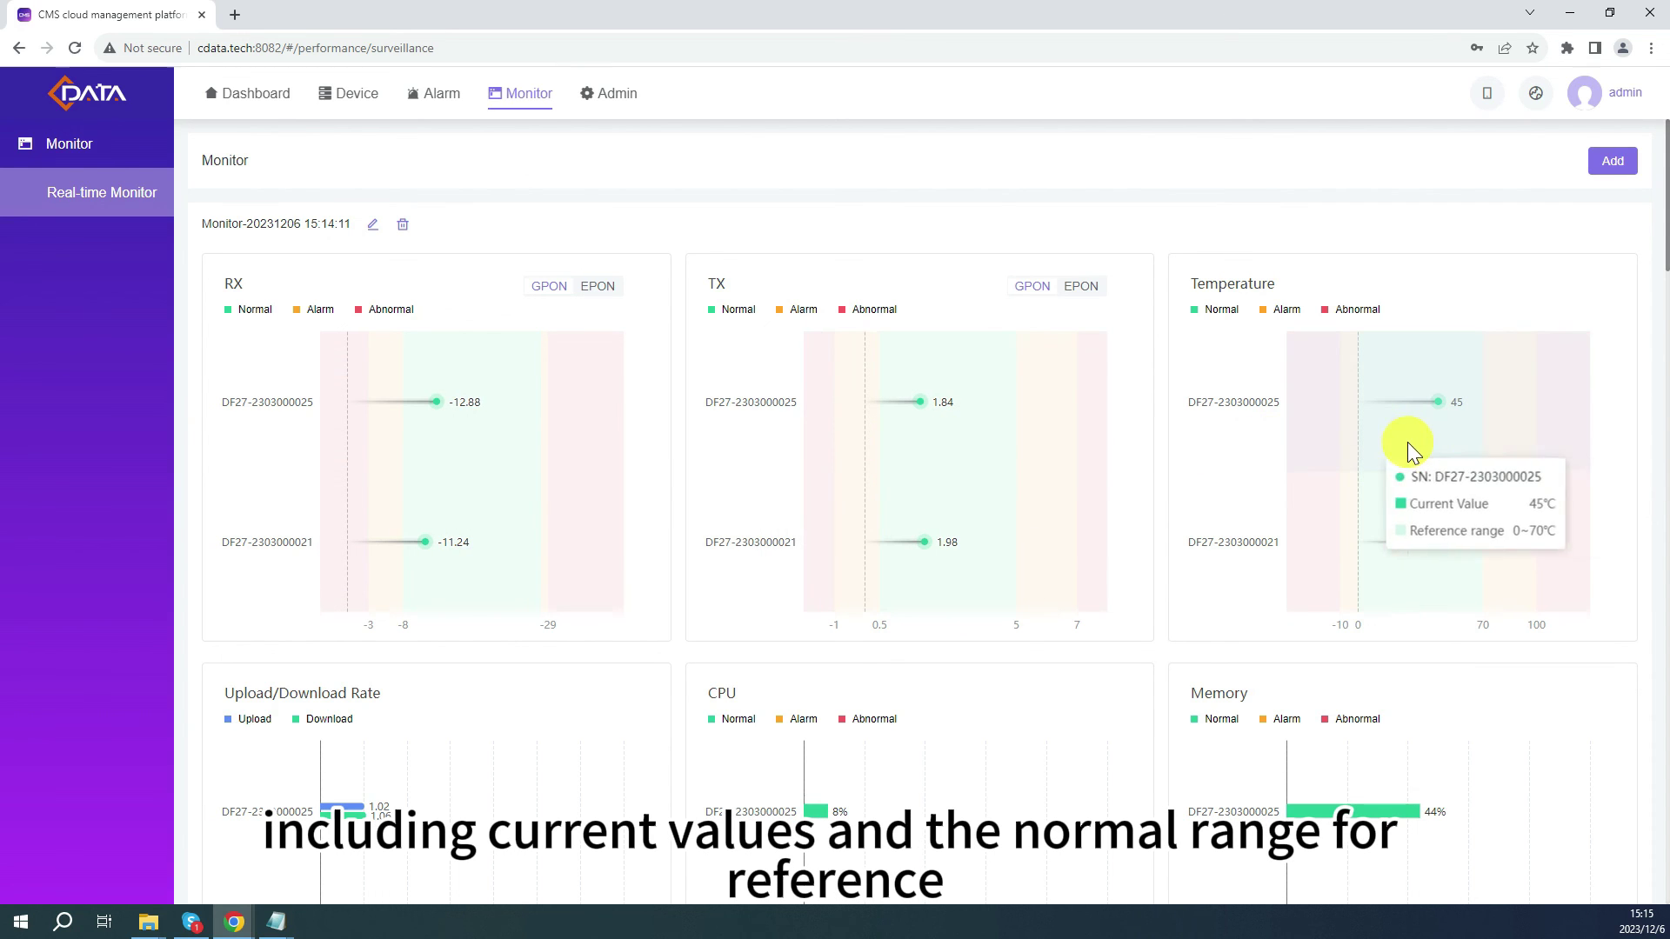
scroll(872, 606, "down", 1)
scroll(873, 606, "down", 1)
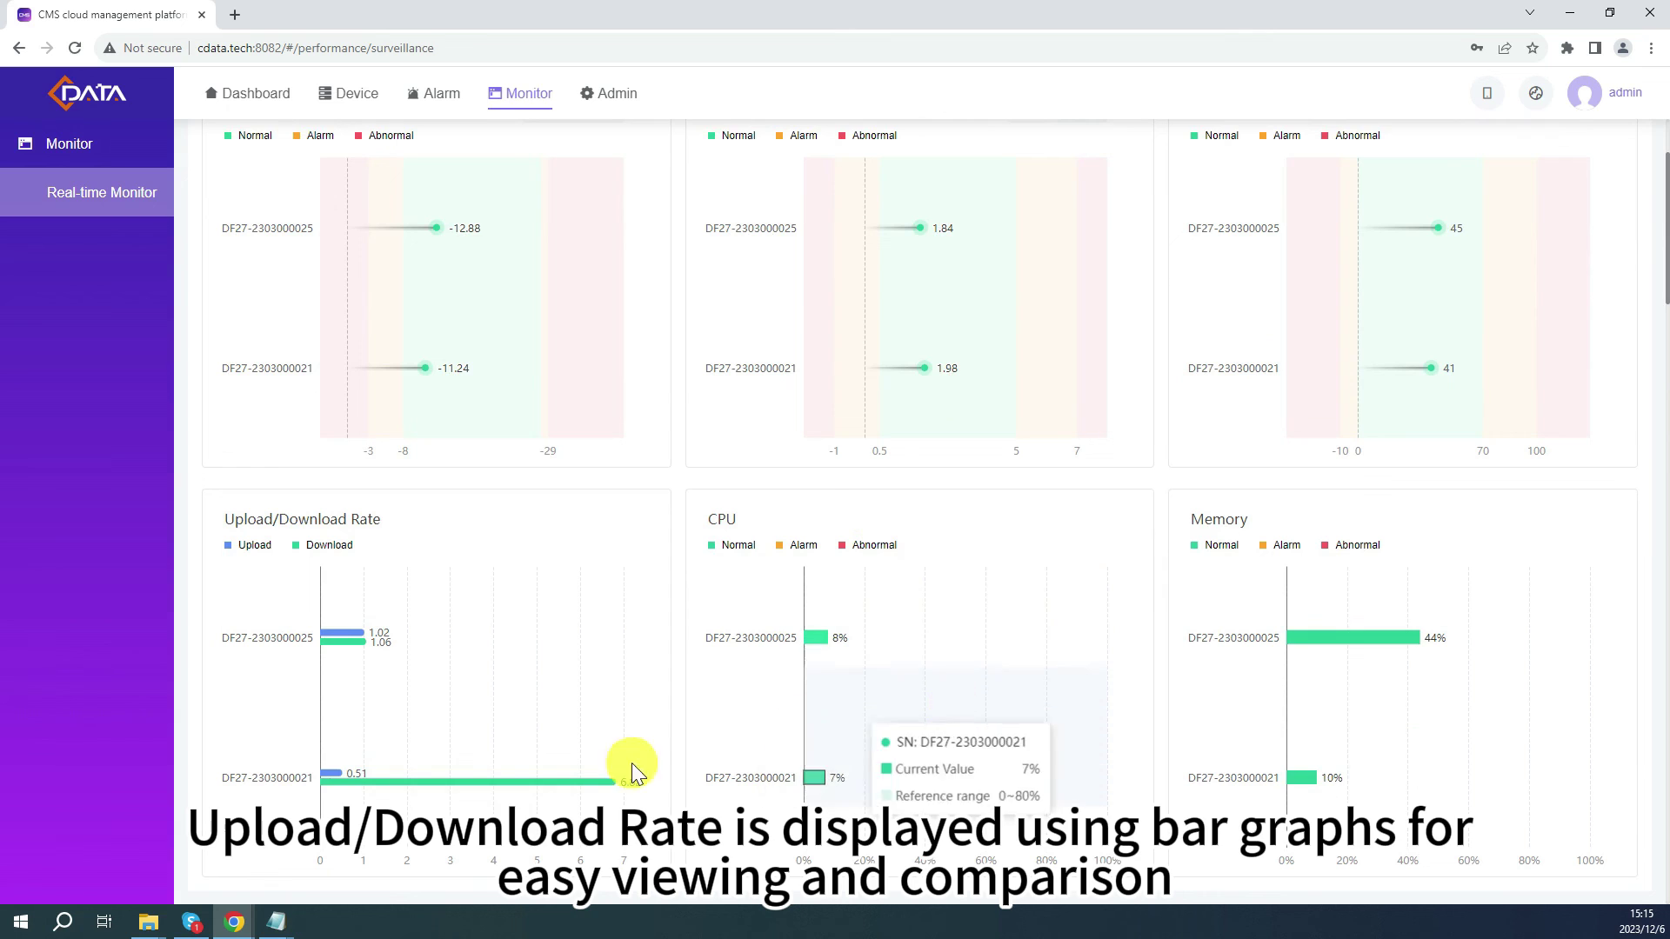